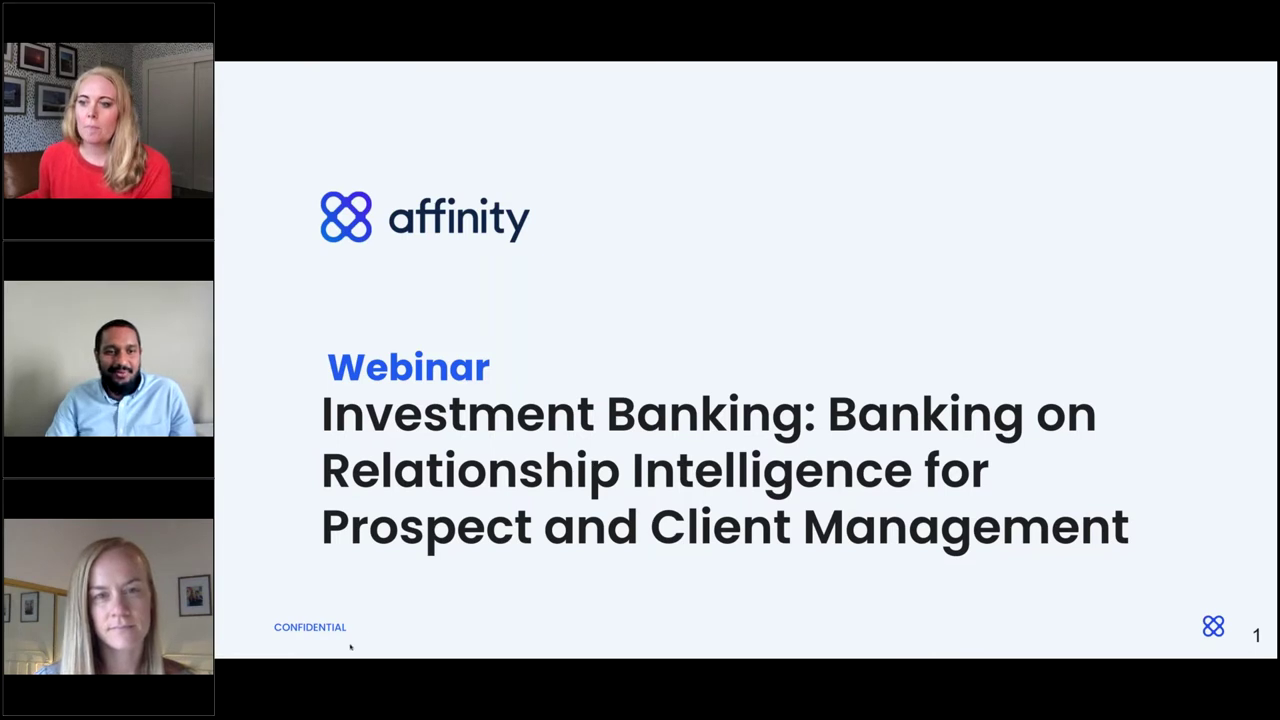
- Advance the webinar slides from the title slide to the hosts introduction
key(Right)
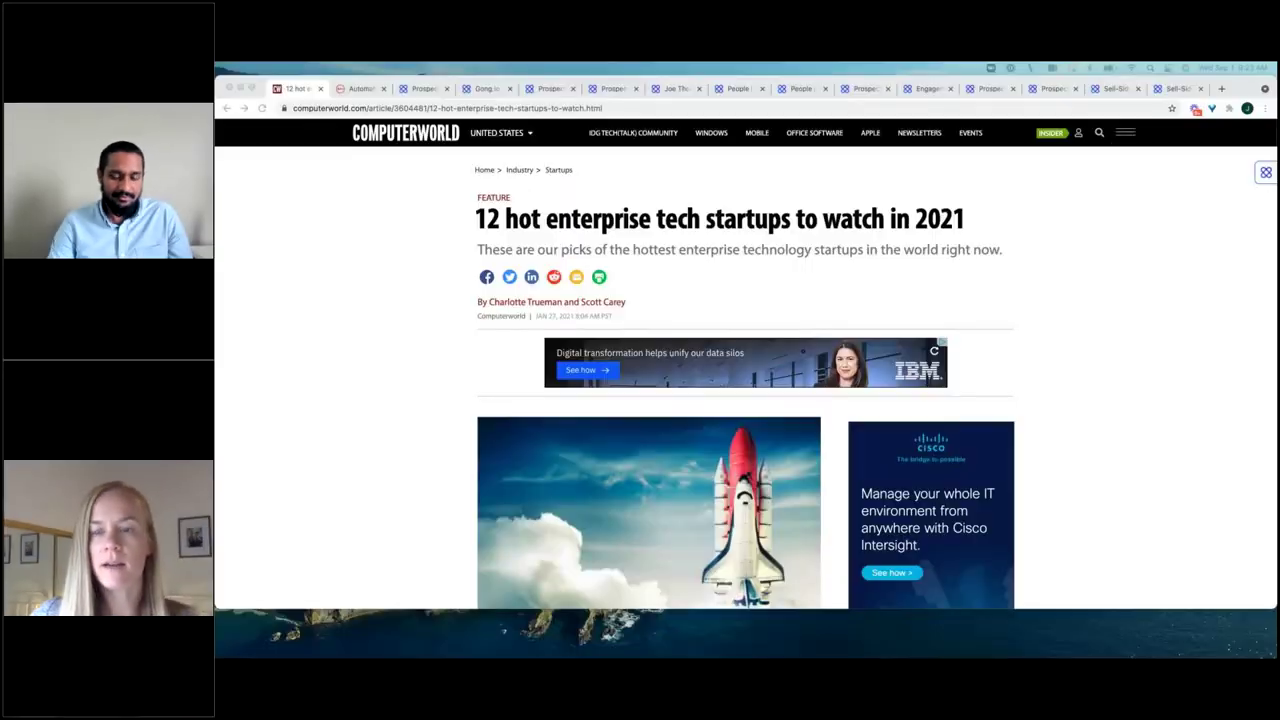
- Scroll the Computerworld article past Cockroach Labs and Front to the Funnel section
scroll(502, 270, down, 2)
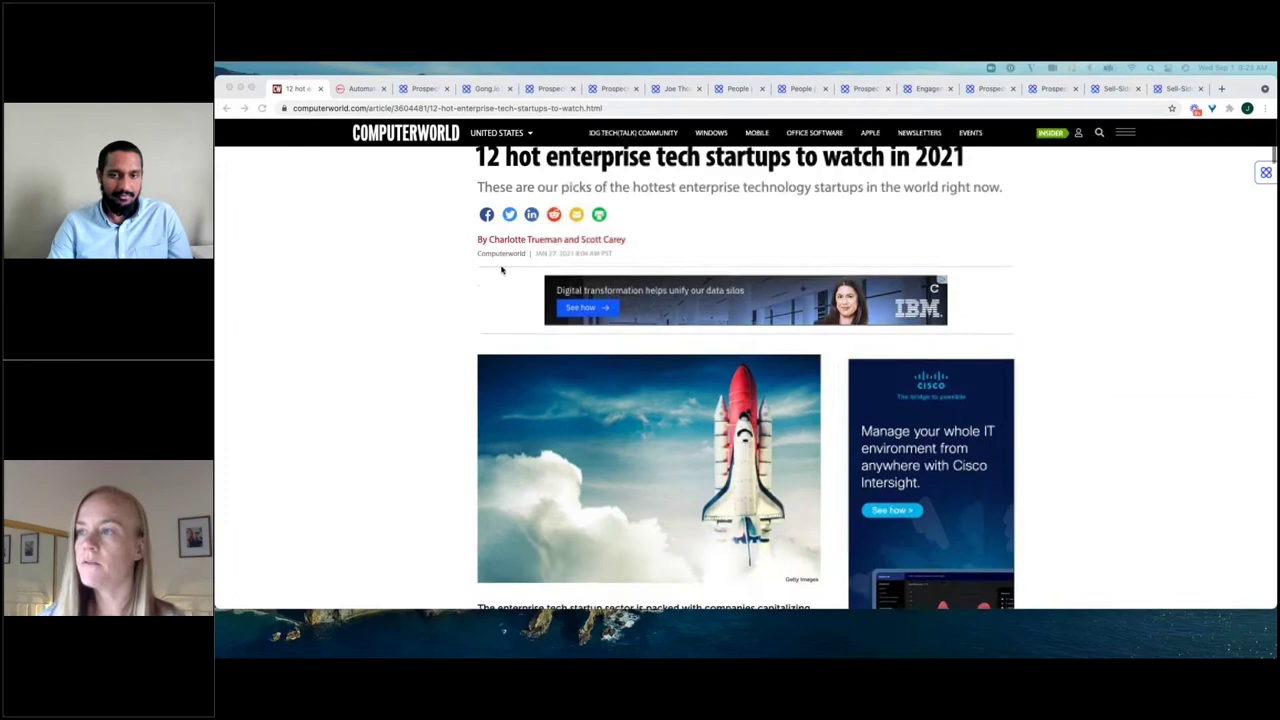
scroll(502, 270, down, 2)
scroll(502, 270, down, 2)
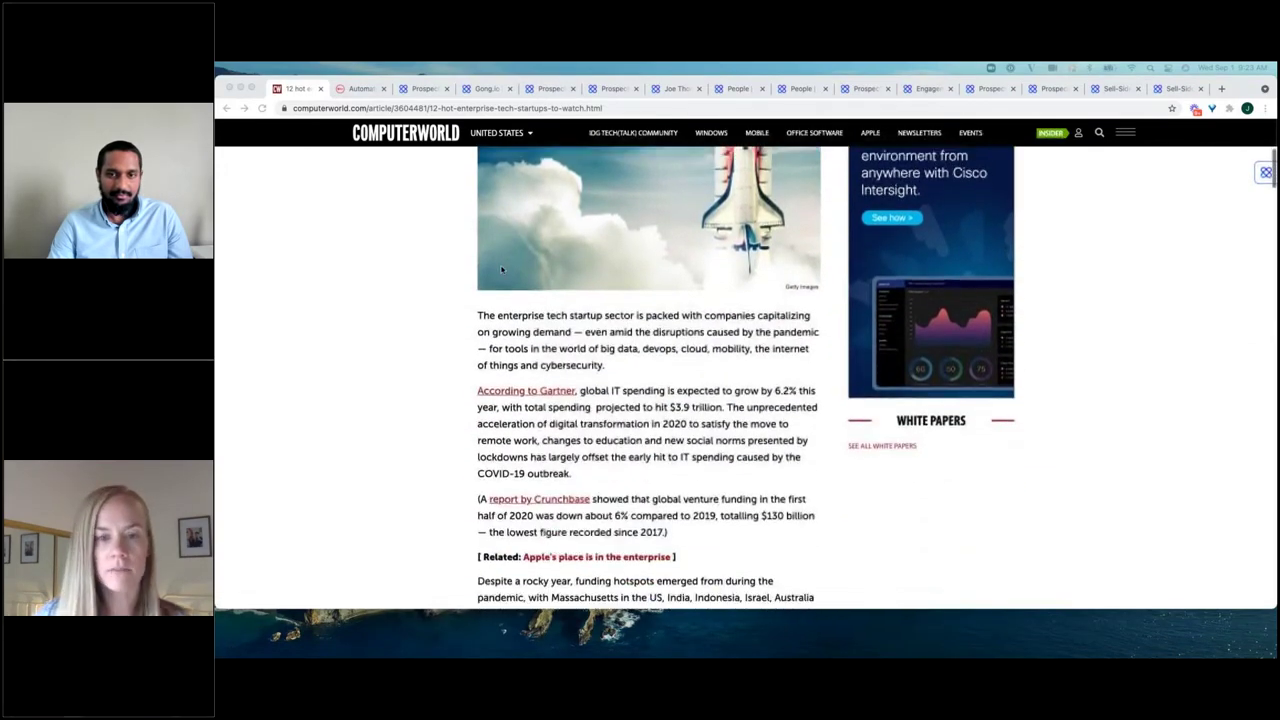
scroll(502, 270, down, 1)
scroll(502, 270, down, 2)
scroll(502, 270, down, 1)
scroll(502, 270, down, 4)
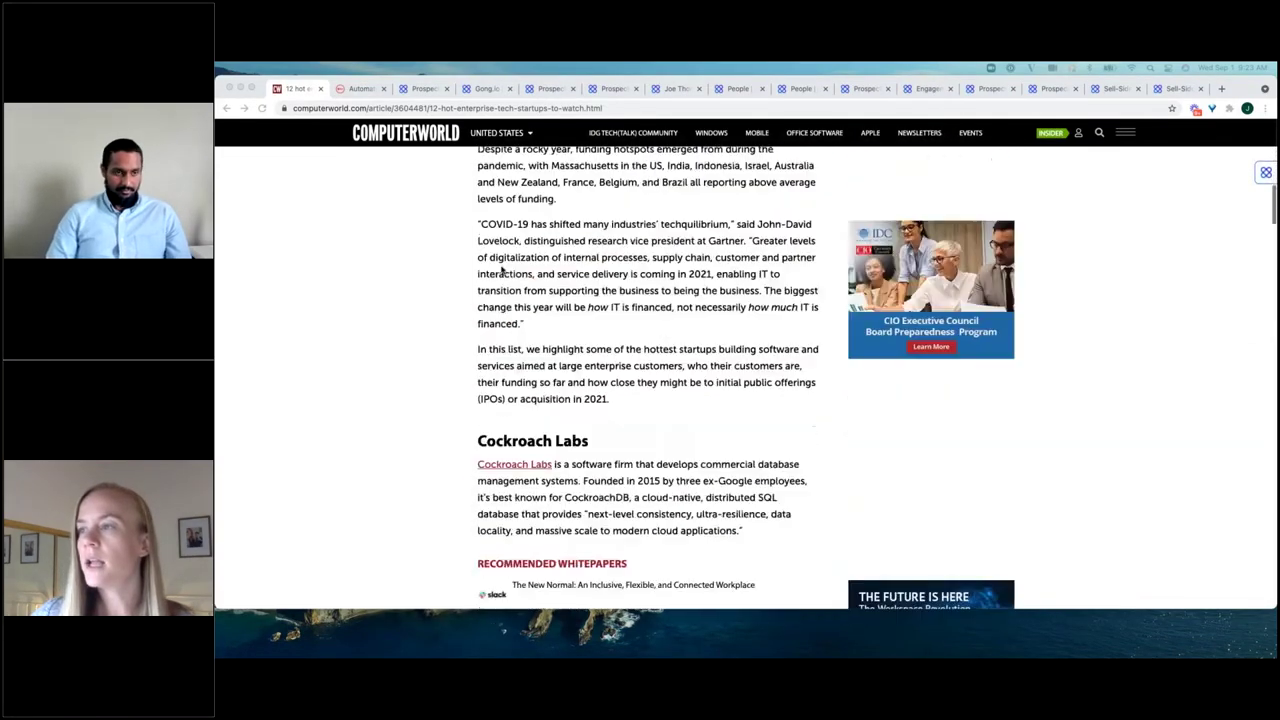
scroll(502, 270, down, 5)
scroll(502, 268, down, 5)
scroll(502, 268, down, 5)
scroll(502, 268, down, 3)
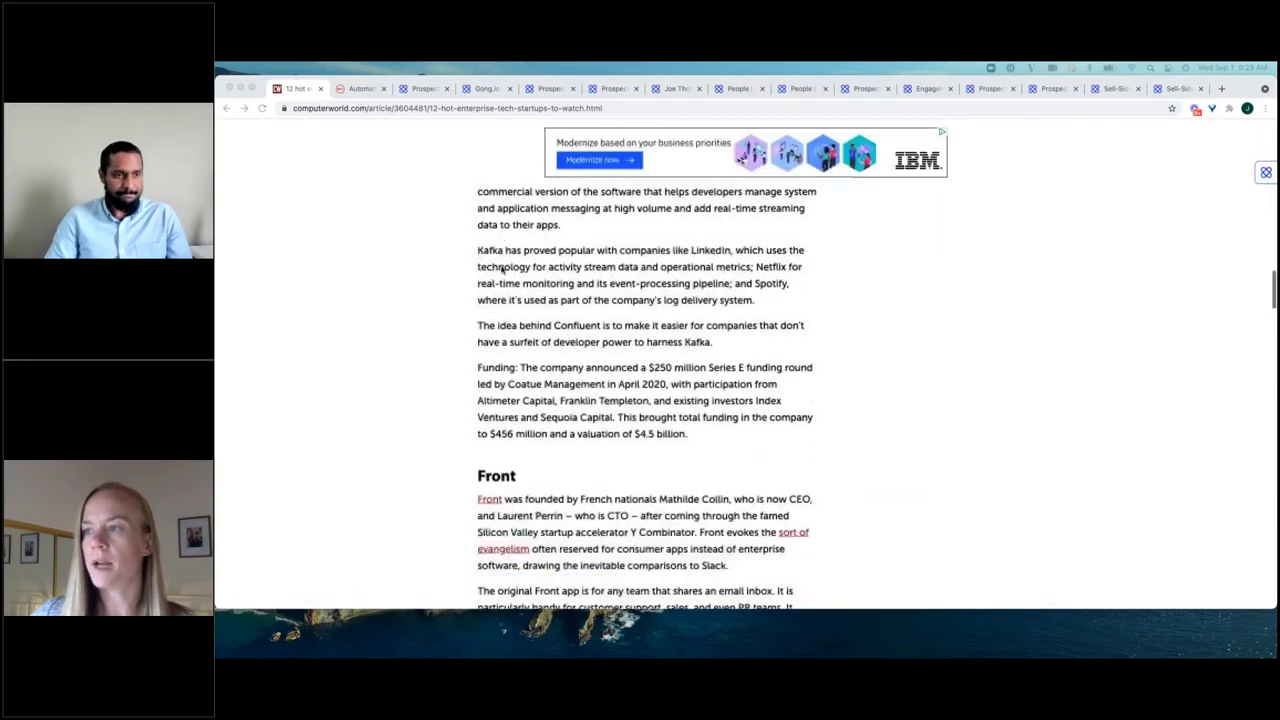
scroll(502, 268, down, 4)
scroll(502, 268, down, 1)
scroll(502, 268, up, 1)
scroll(502, 268, down, 1)
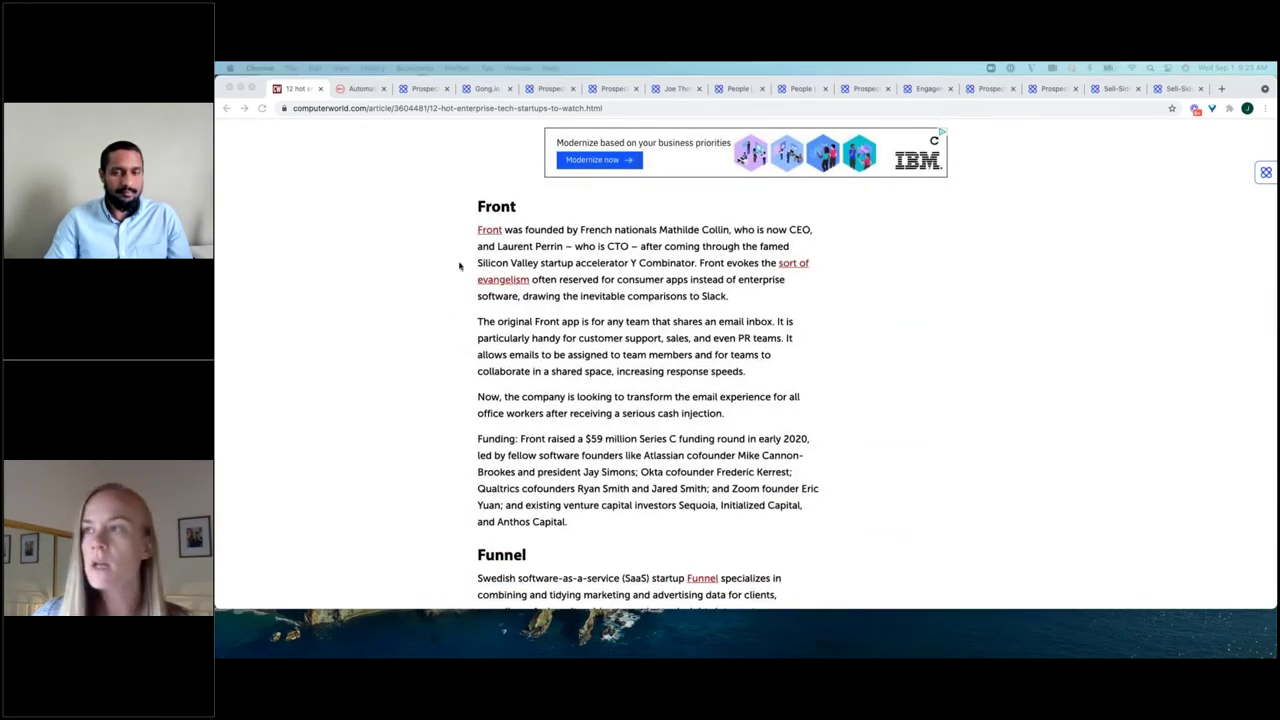
scroll(620, 290, down, 1)
scroll(620, 290, down, 4)
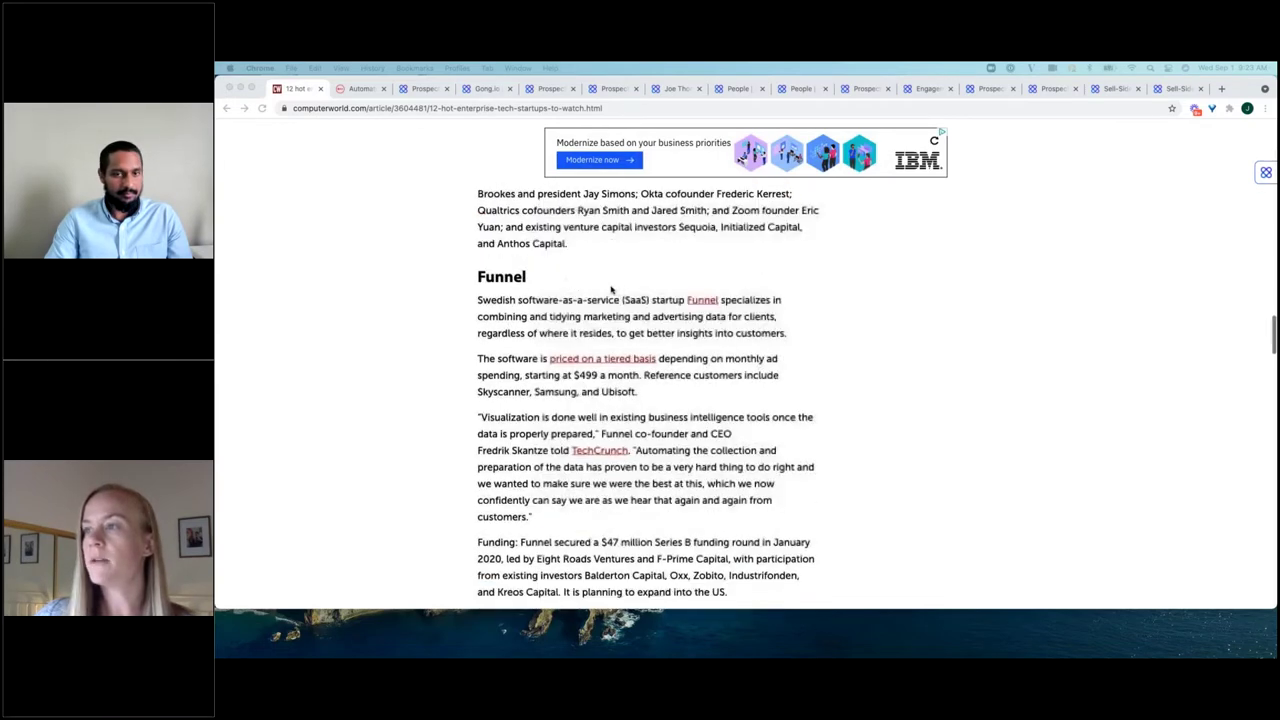
- From funnel.io, use Pathfinder to add Funnel to Prospects & Current Clients, then view that list
click(355, 88)
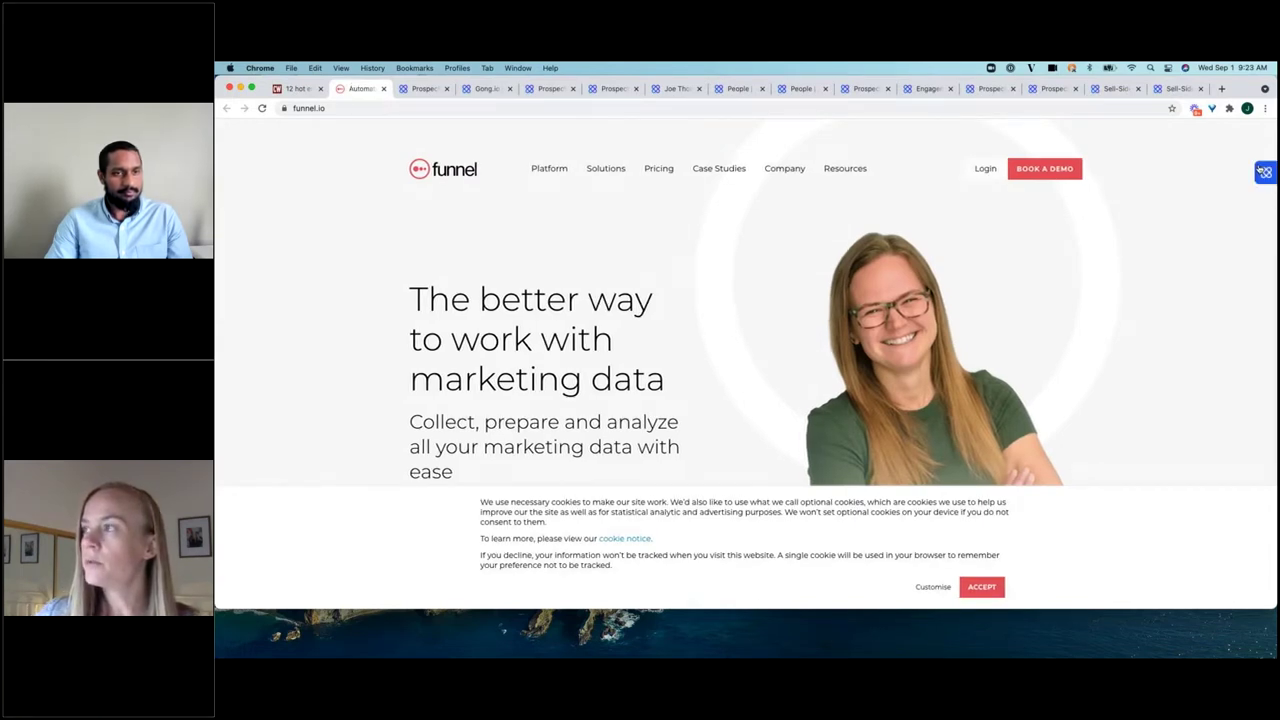
click(1262, 171)
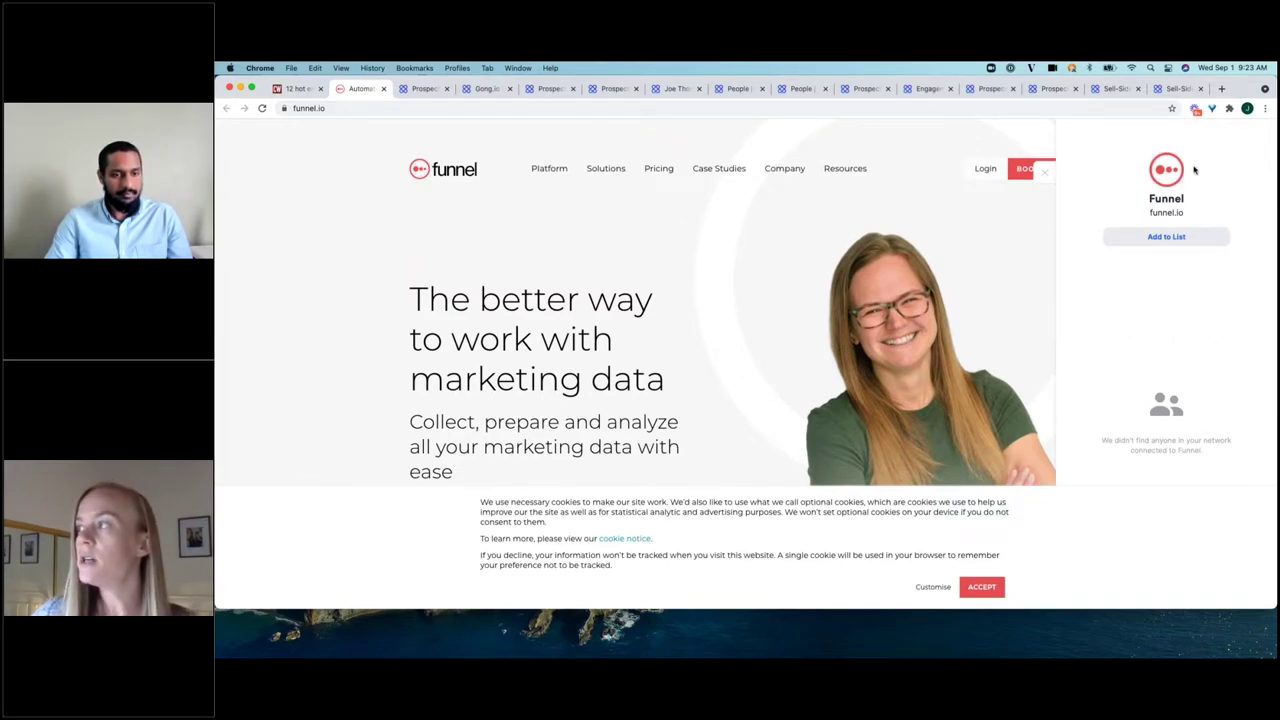
click(1176, 237)
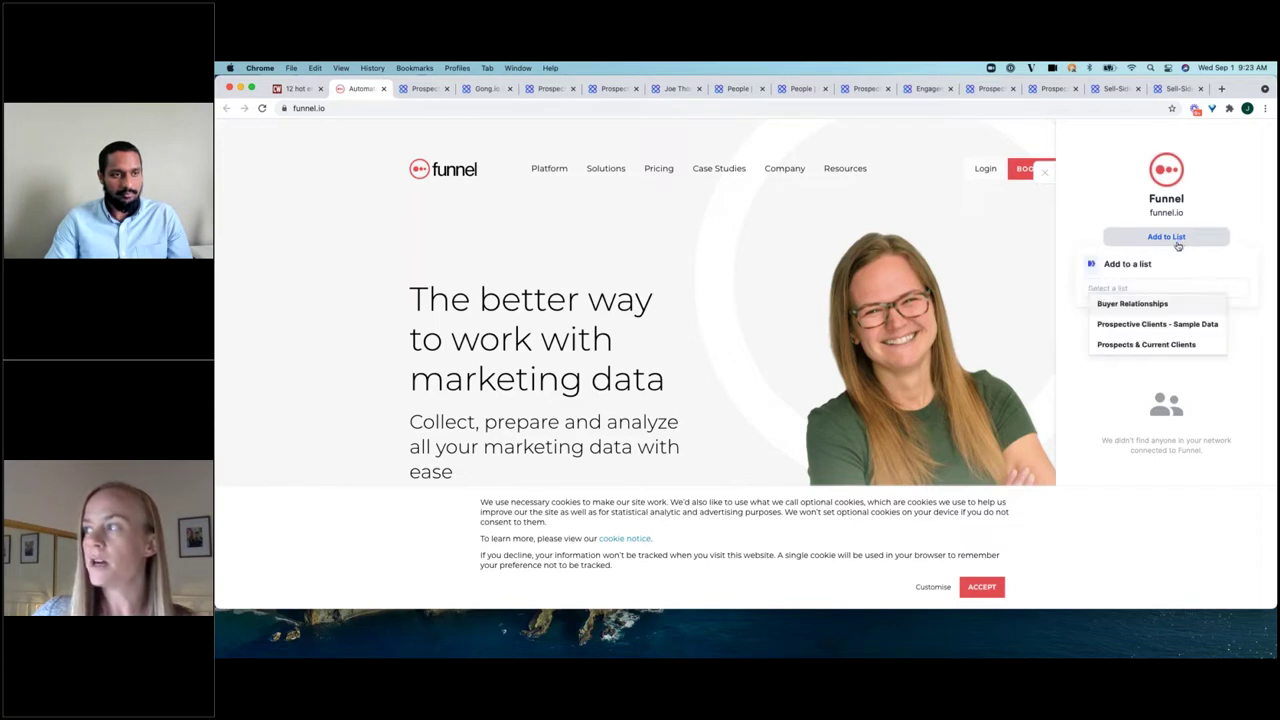
click(1150, 345)
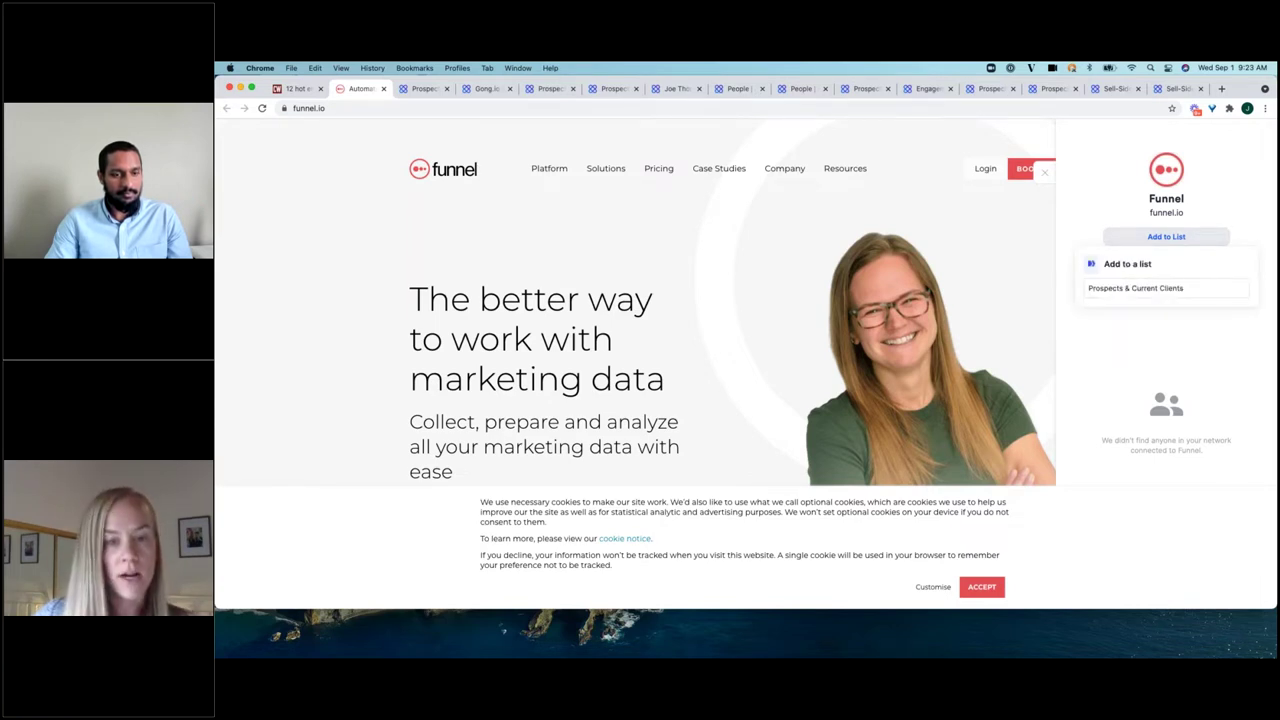
click(408, 89)
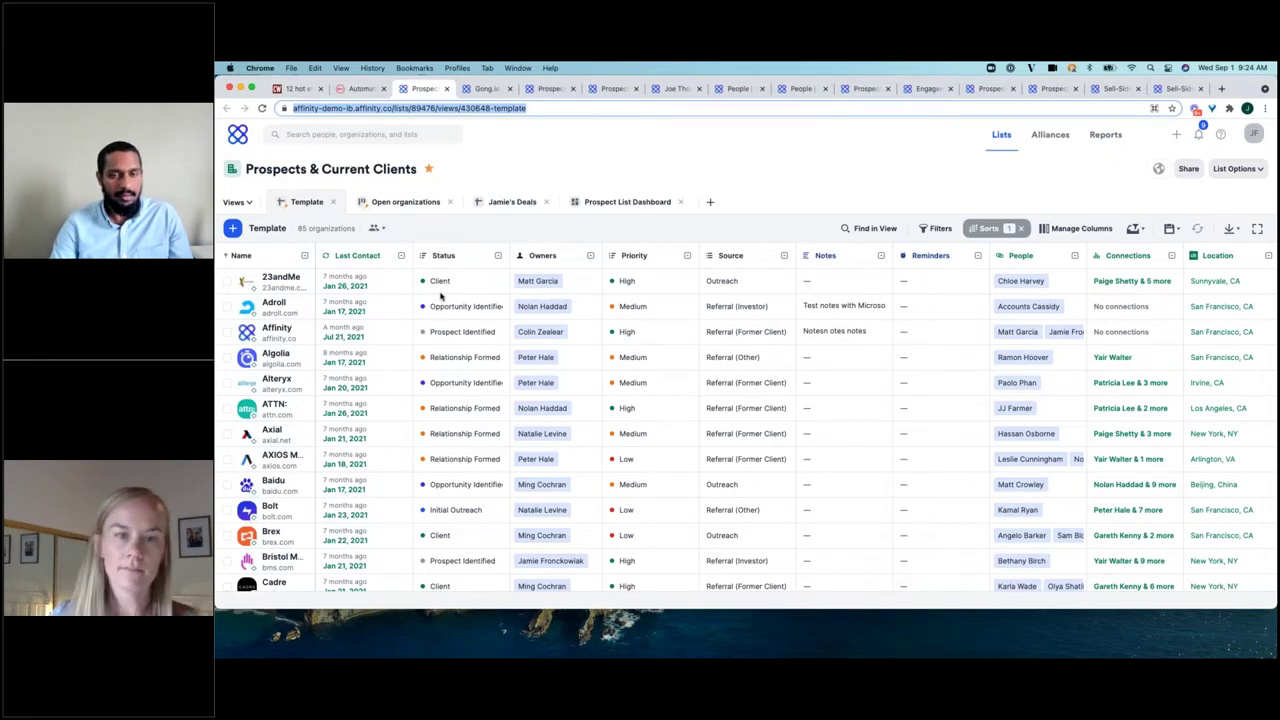
- Scroll the 85-organization list to review records from Adroll through Cadre
scroll(314, 294, down, 1)
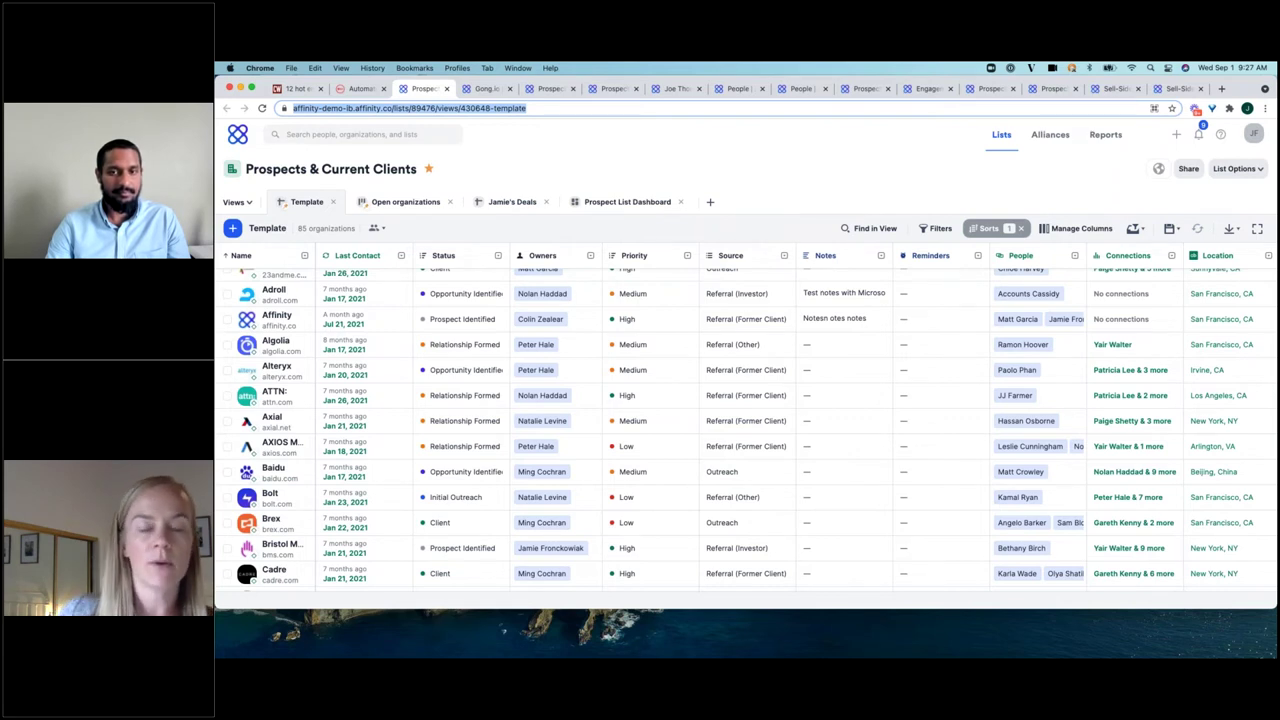
click(417, 138)
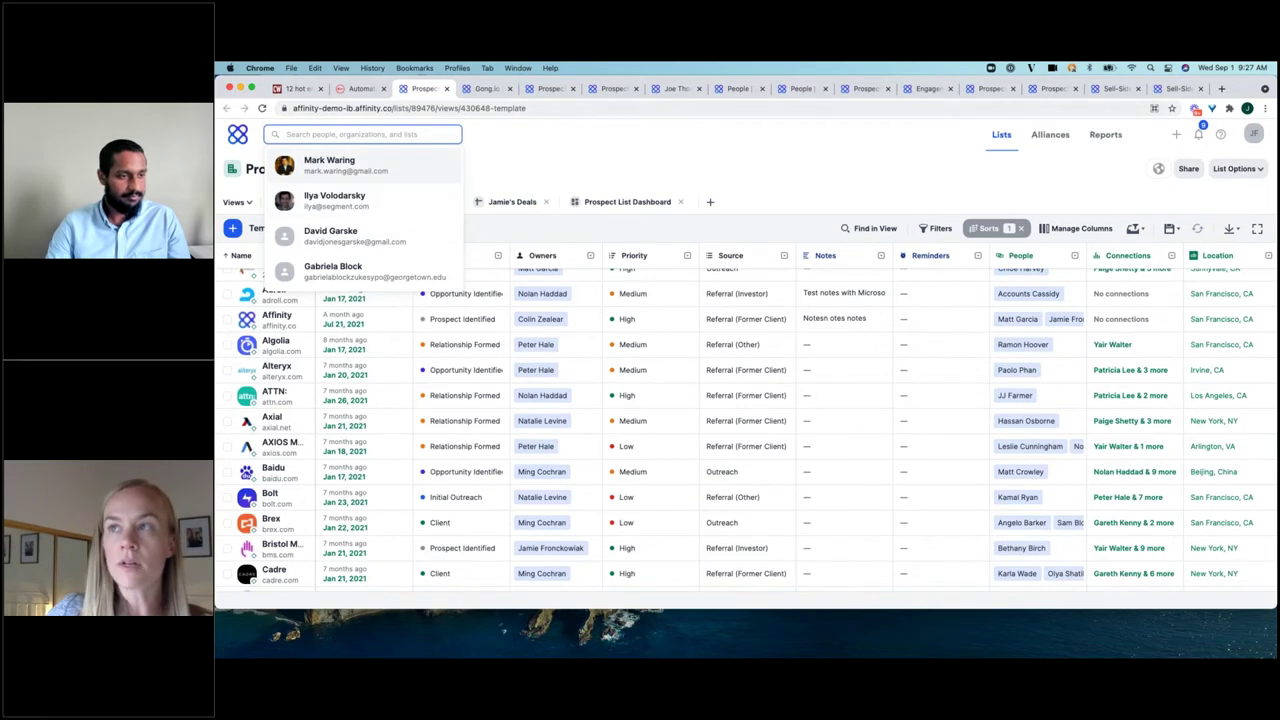
click(484, 89)
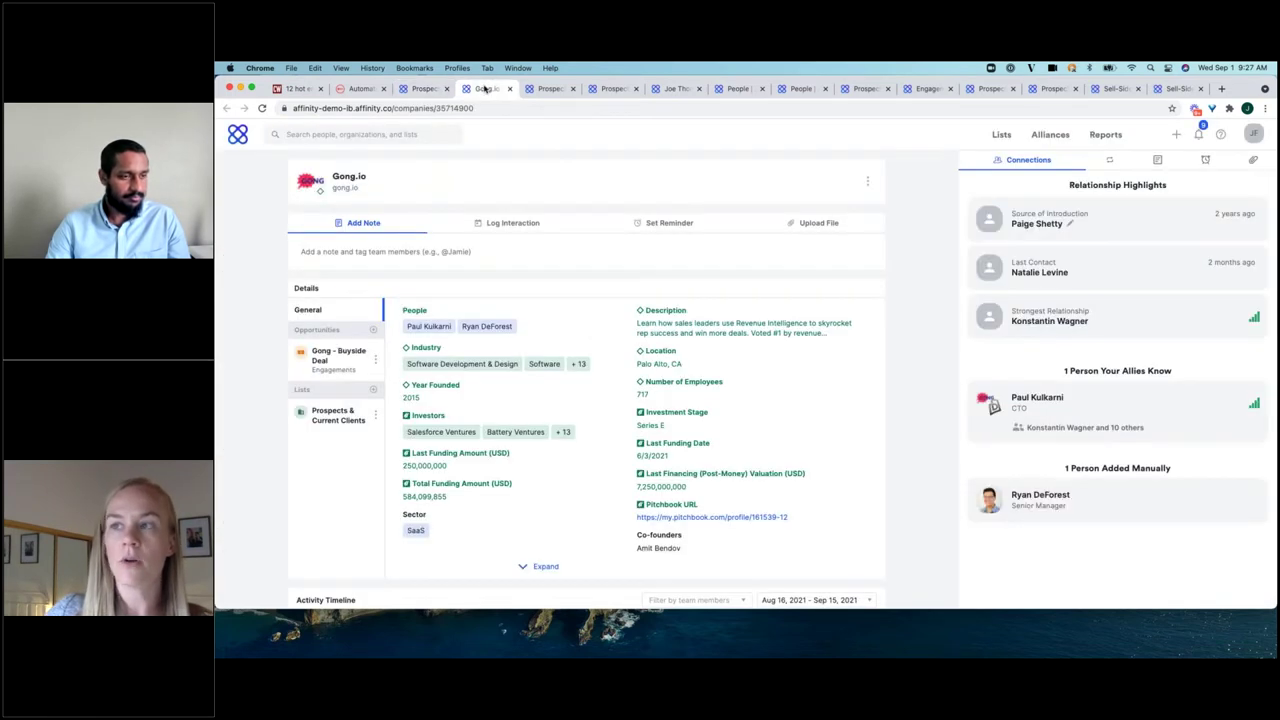
scroll(637, 241, down, 2)
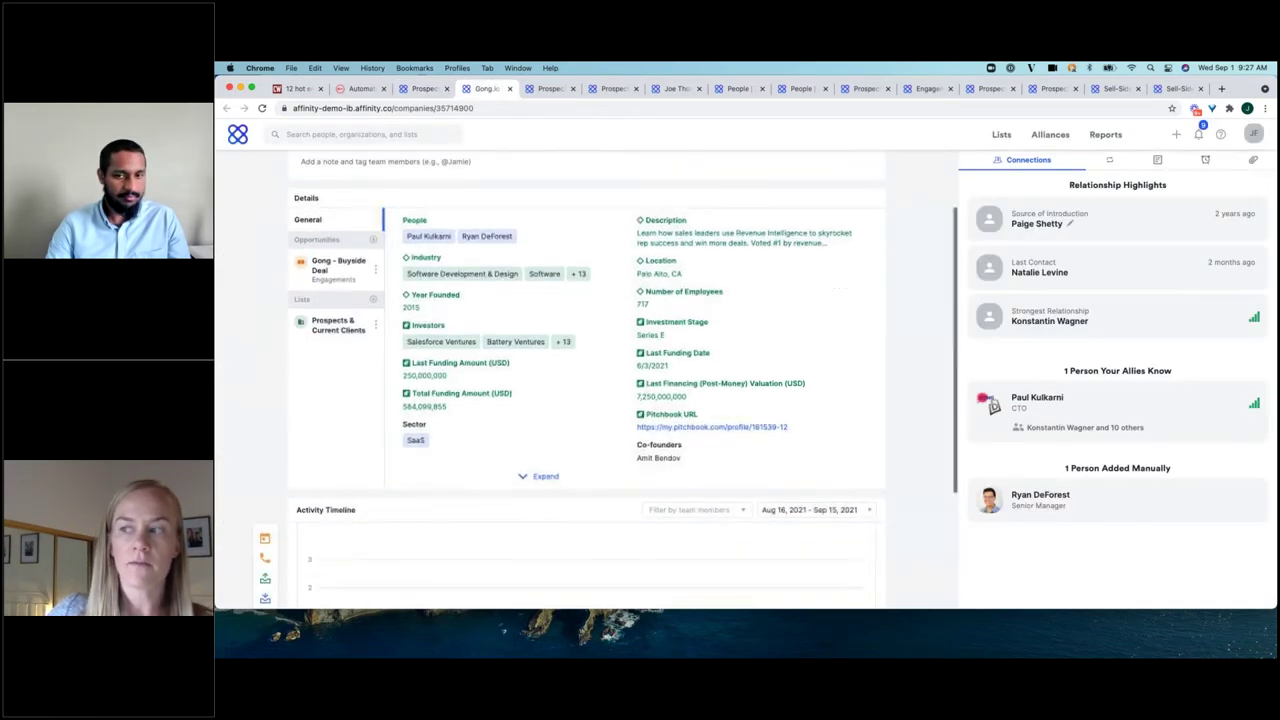
scroll(637, 241, down, 2)
scroll(637, 241, down, 2)
scroll(606, 380, down, 1)
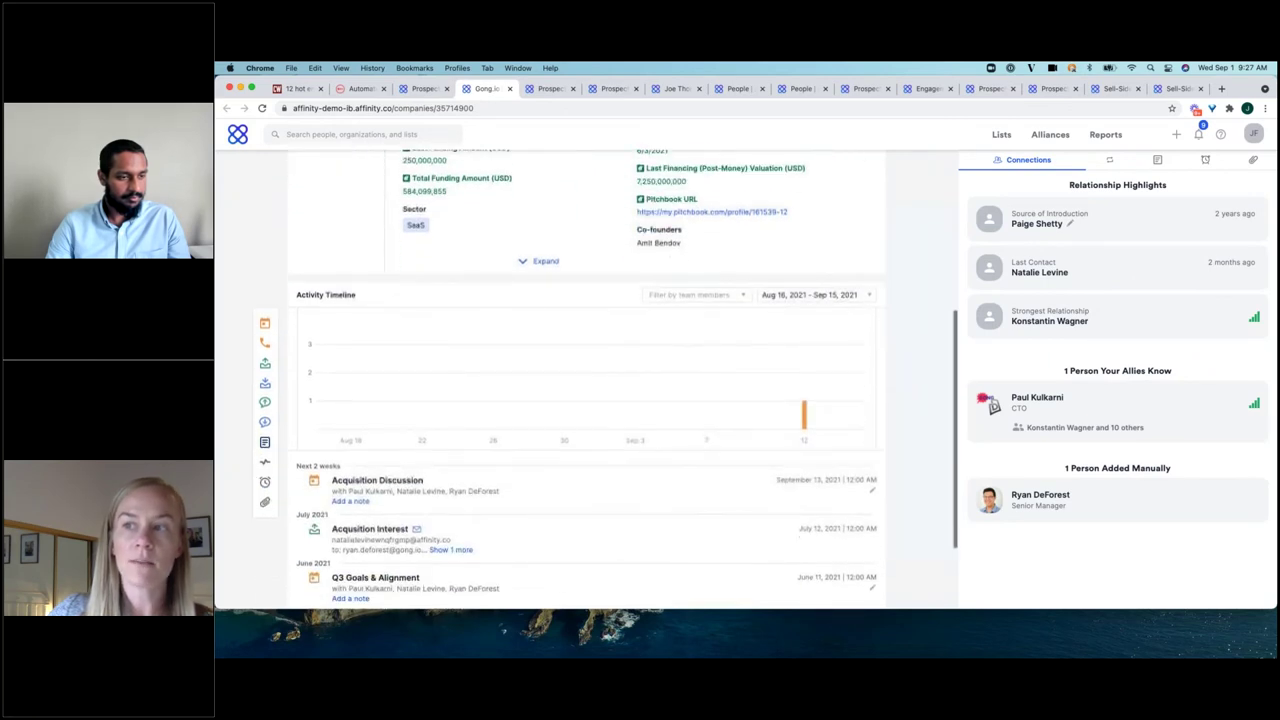
scroll(606, 380, down, 1)
scroll(606, 380, down, 1)
scroll(606, 380, down, 1)
scroll(606, 380, down, 1)
scroll(606, 380, down, 1)
scroll(606, 380, down, 1)
scroll(606, 380, down, 1)
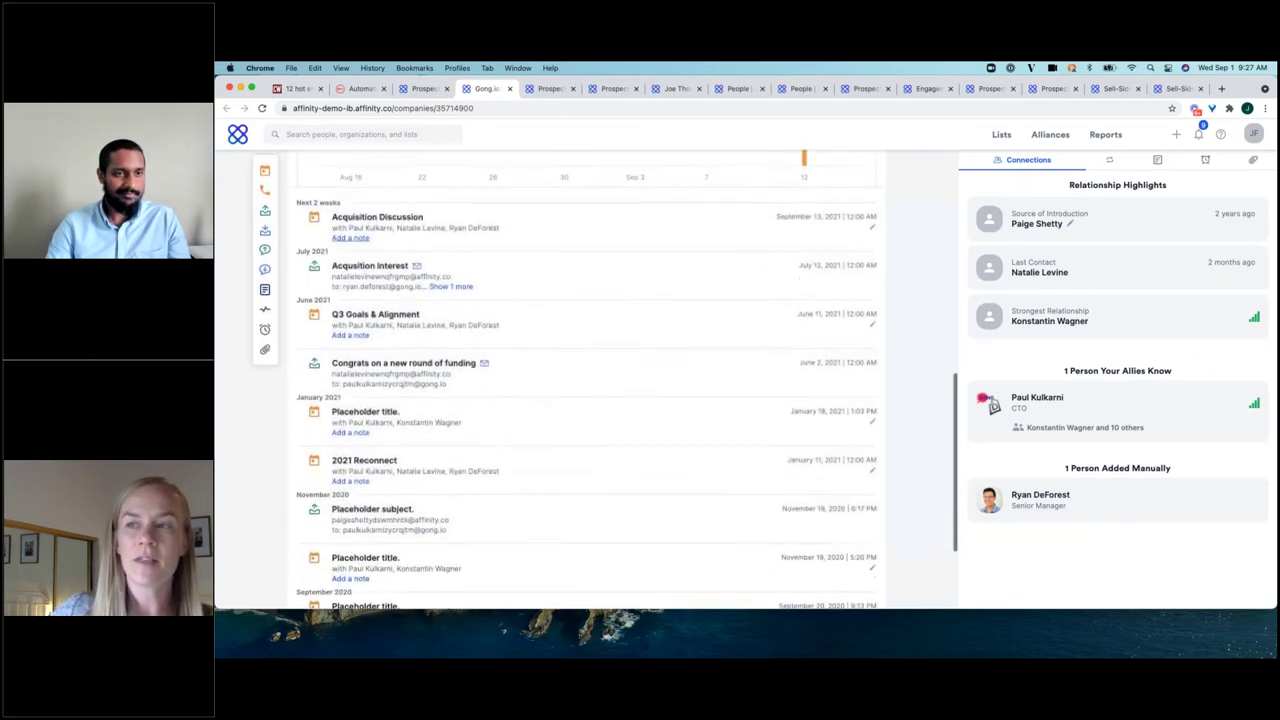
scroll(606, 380, down, 1)
scroll(606, 380, down, 1)
scroll(606, 380, down, 1)
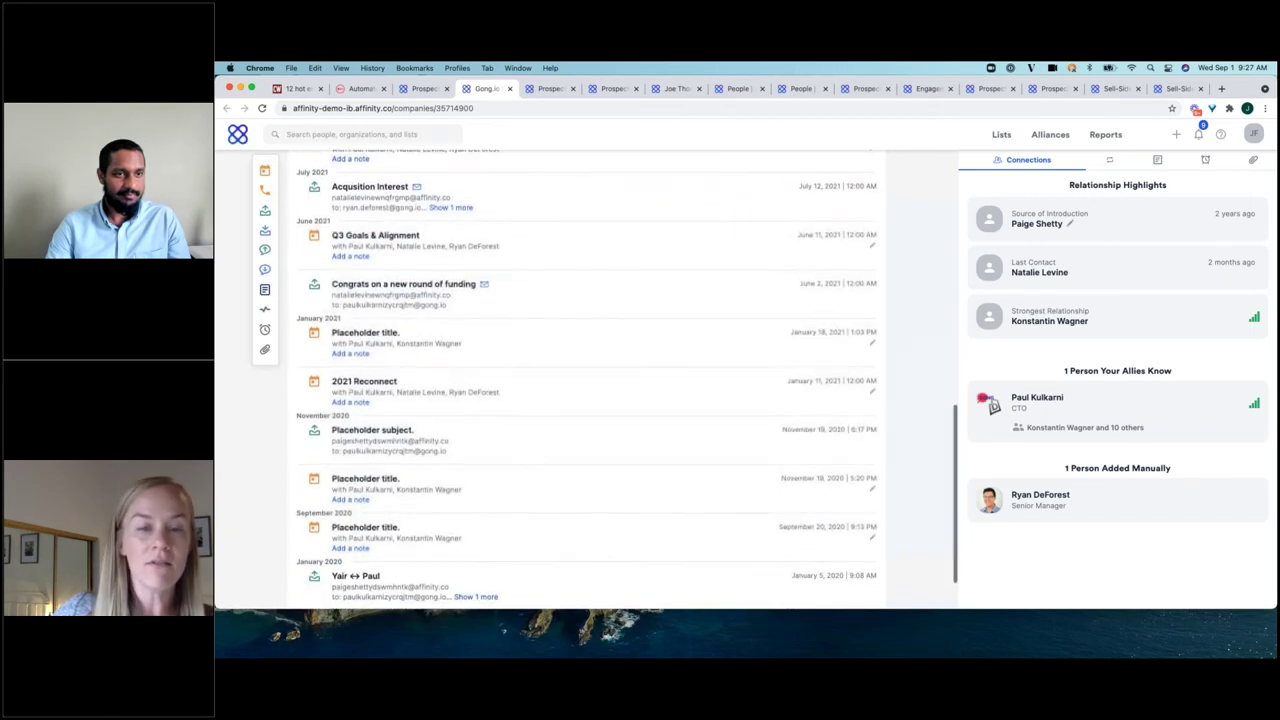
scroll(606, 380, down, 1)
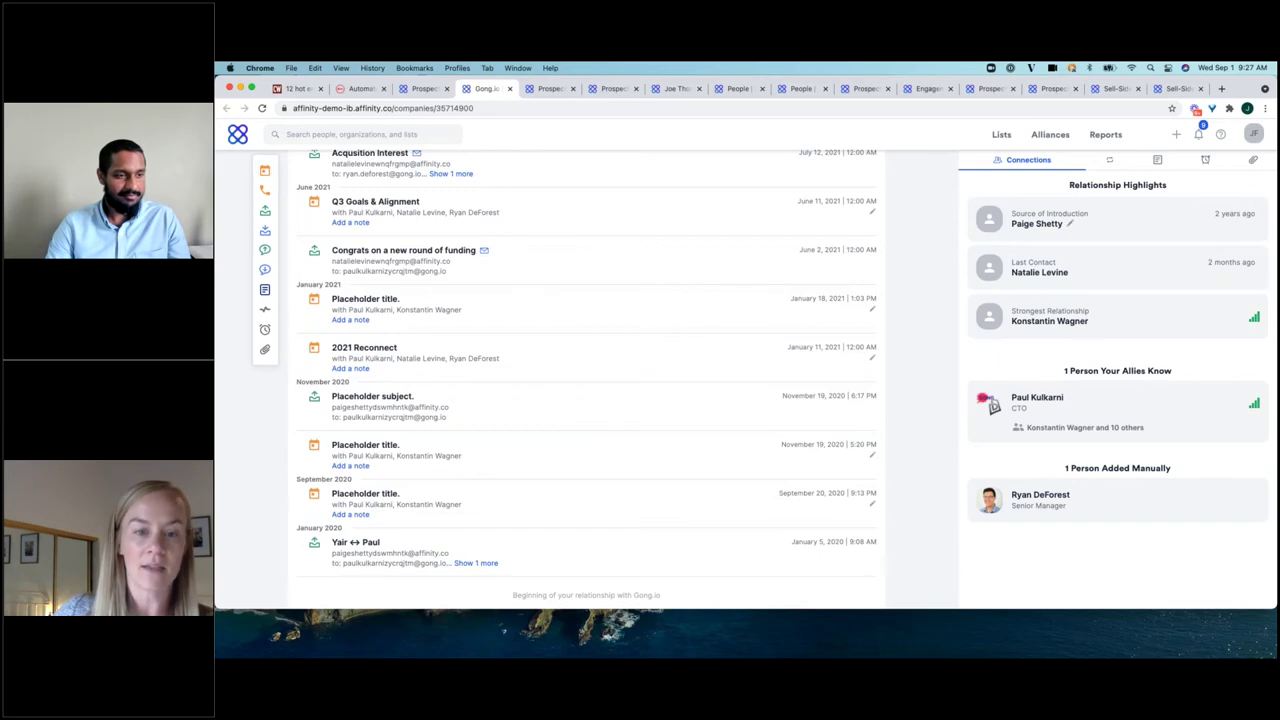
scroll(586, 380, up, 1)
scroll(586, 380, up, 3)
scroll(730, 420, up, 4)
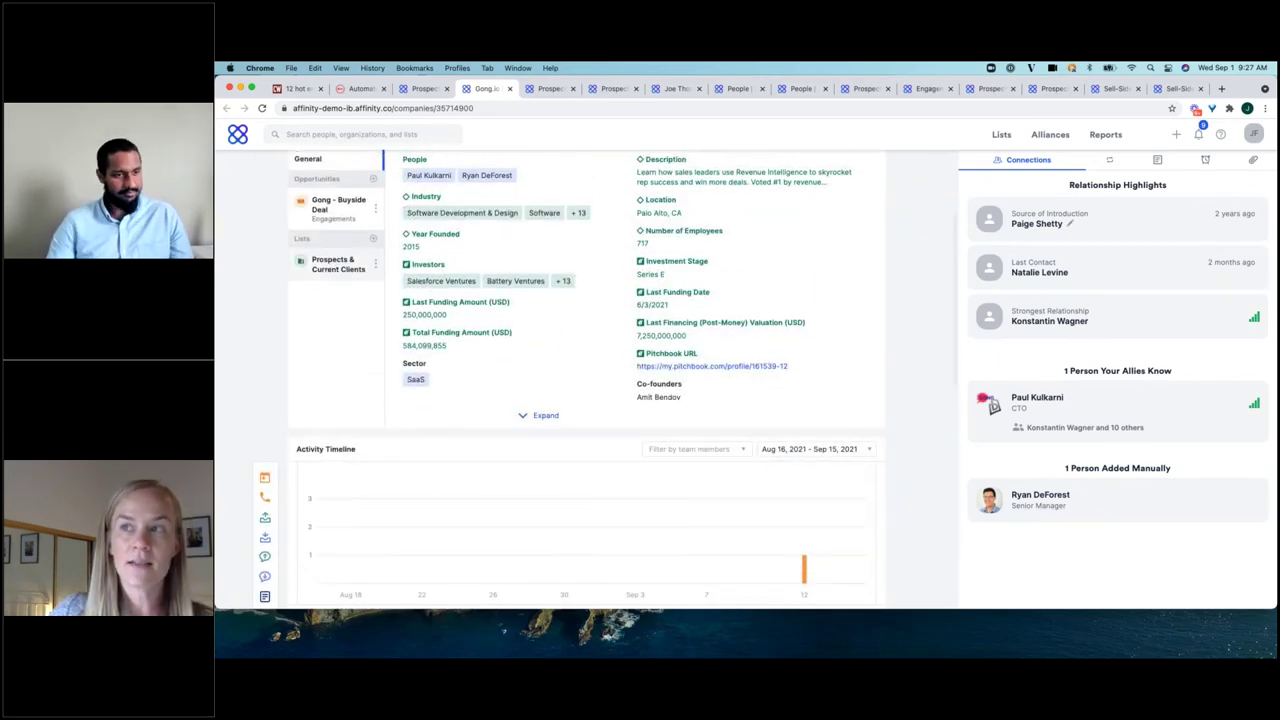
click(338, 200)
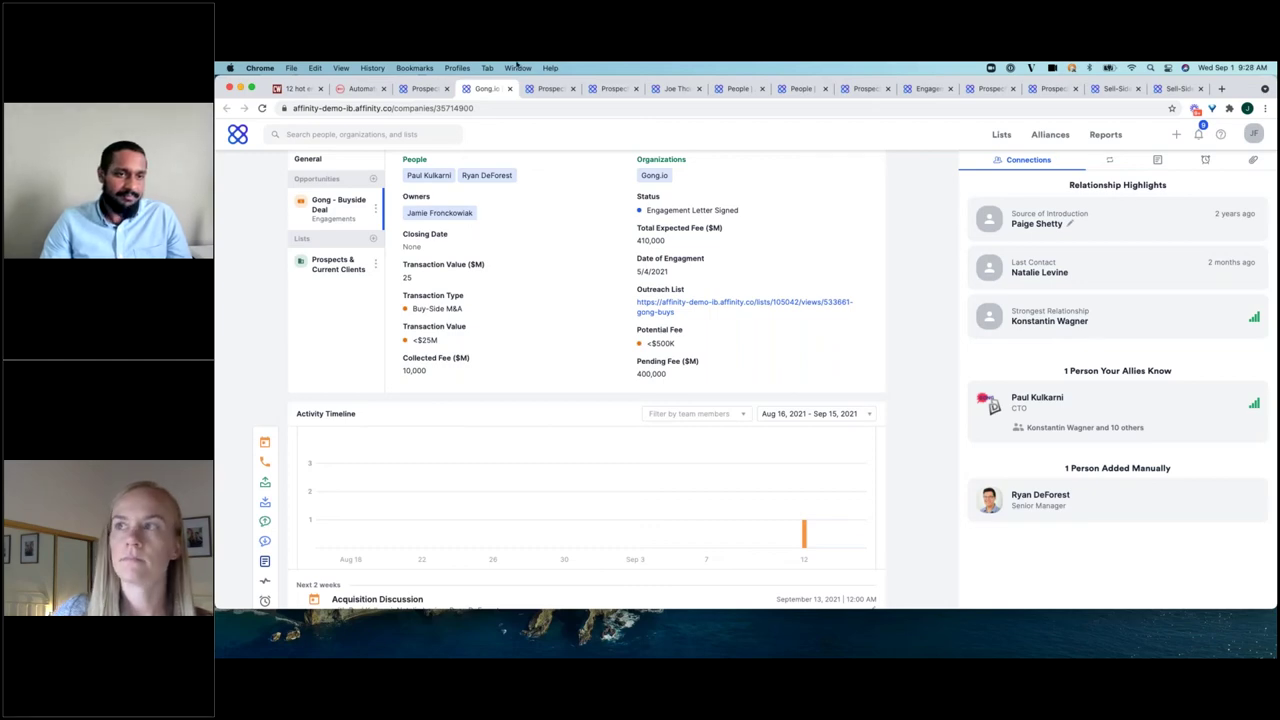
- Return to Prospects & Current Clients and switch to the Jamie's Deals view
click(548, 89)
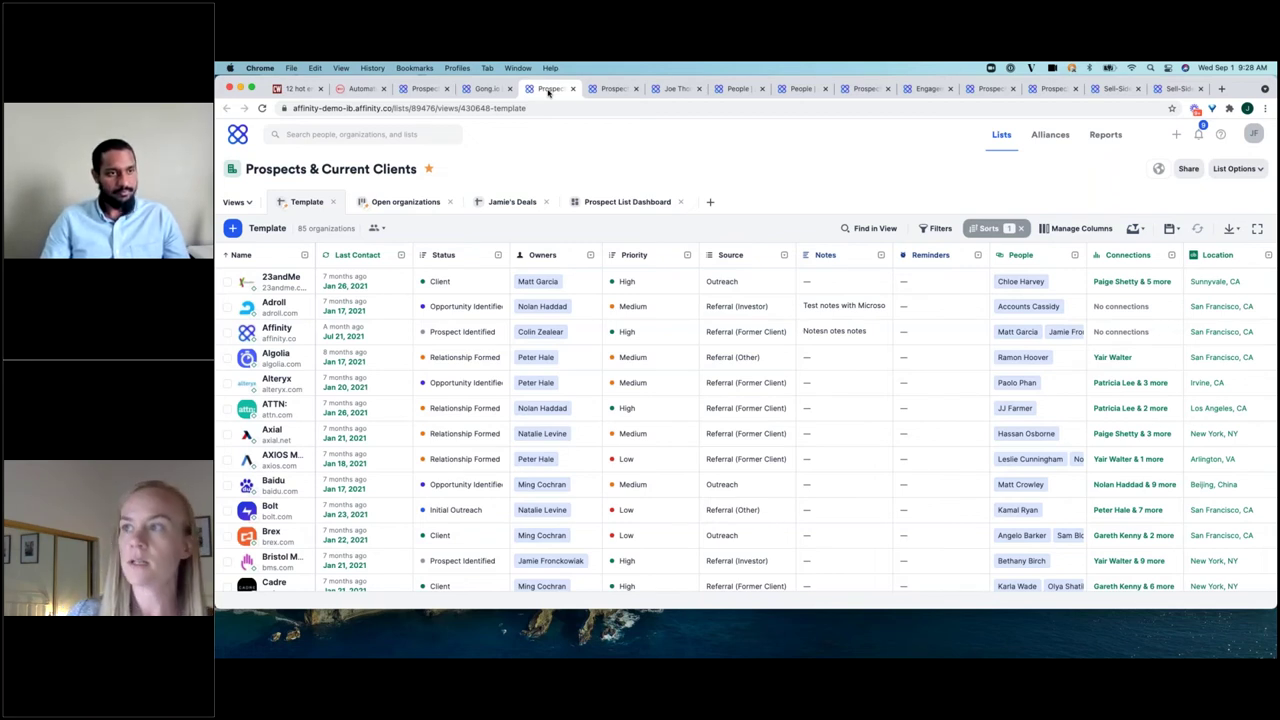
click(607, 89)
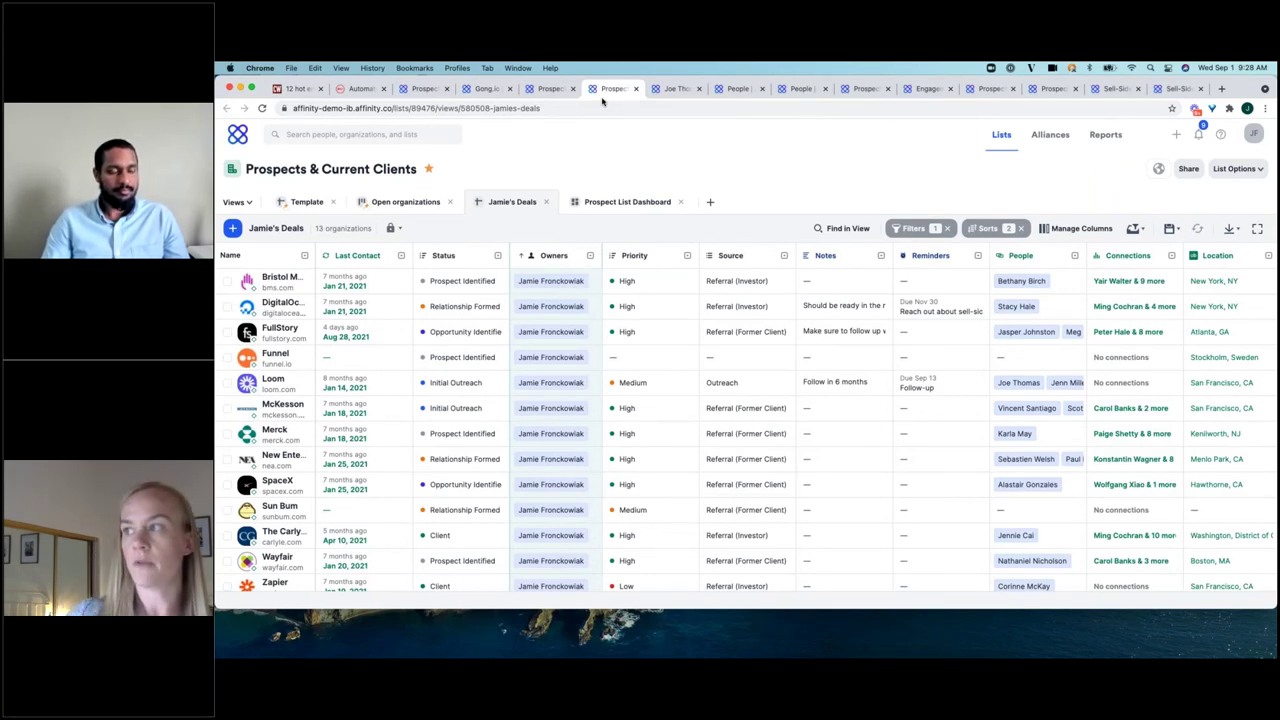
- Check Loom's Sep 13 follow-up reminder, then bring up the list's options menu
click(956, 384)
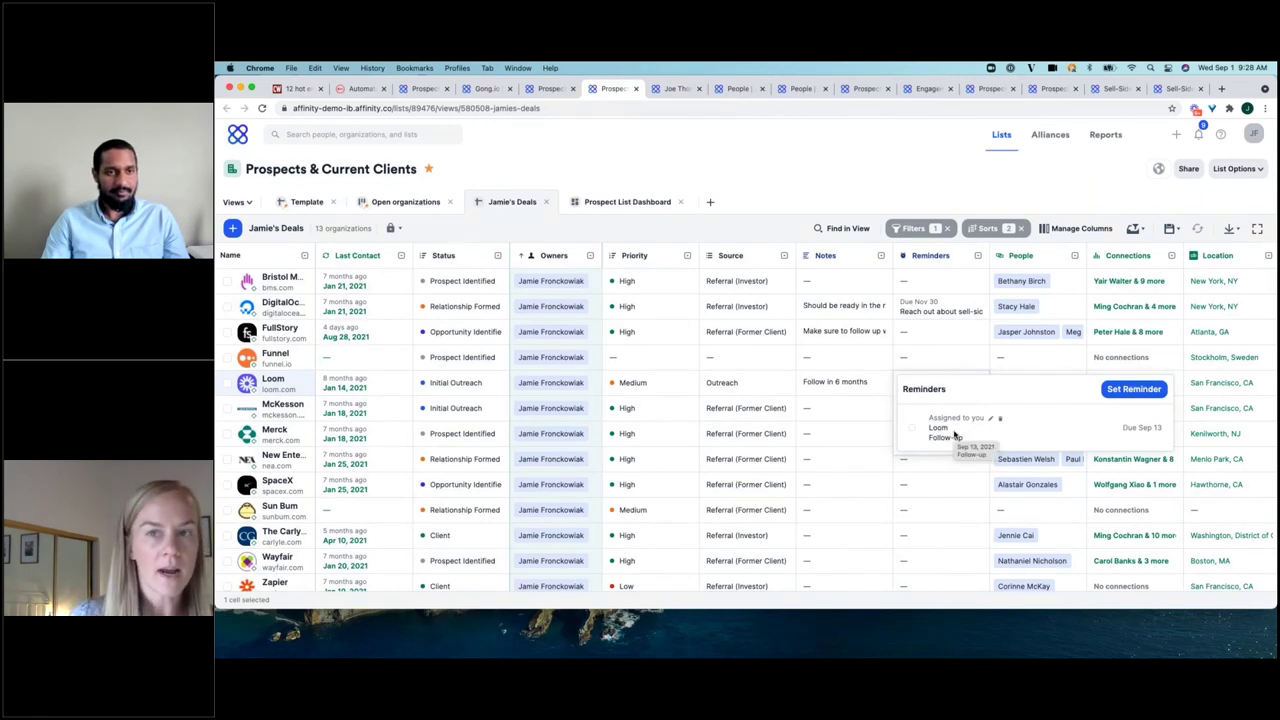
mouse_move(940, 432)
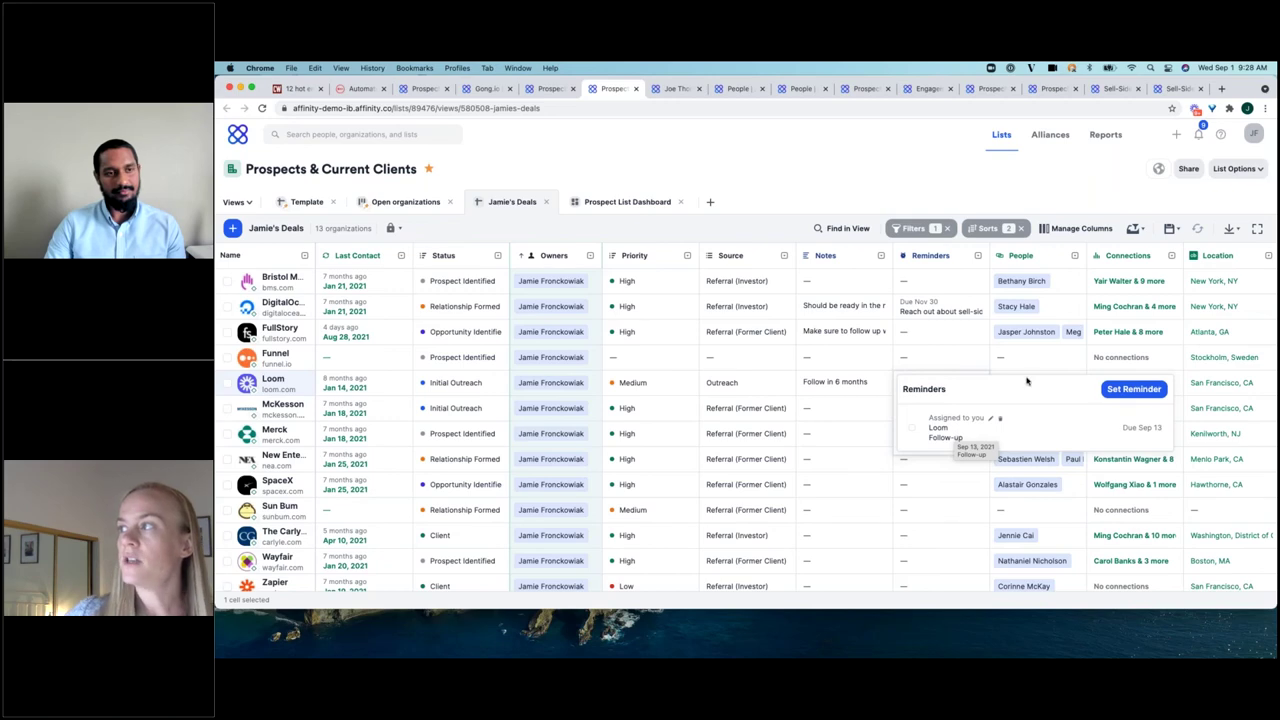
click(1235, 168)
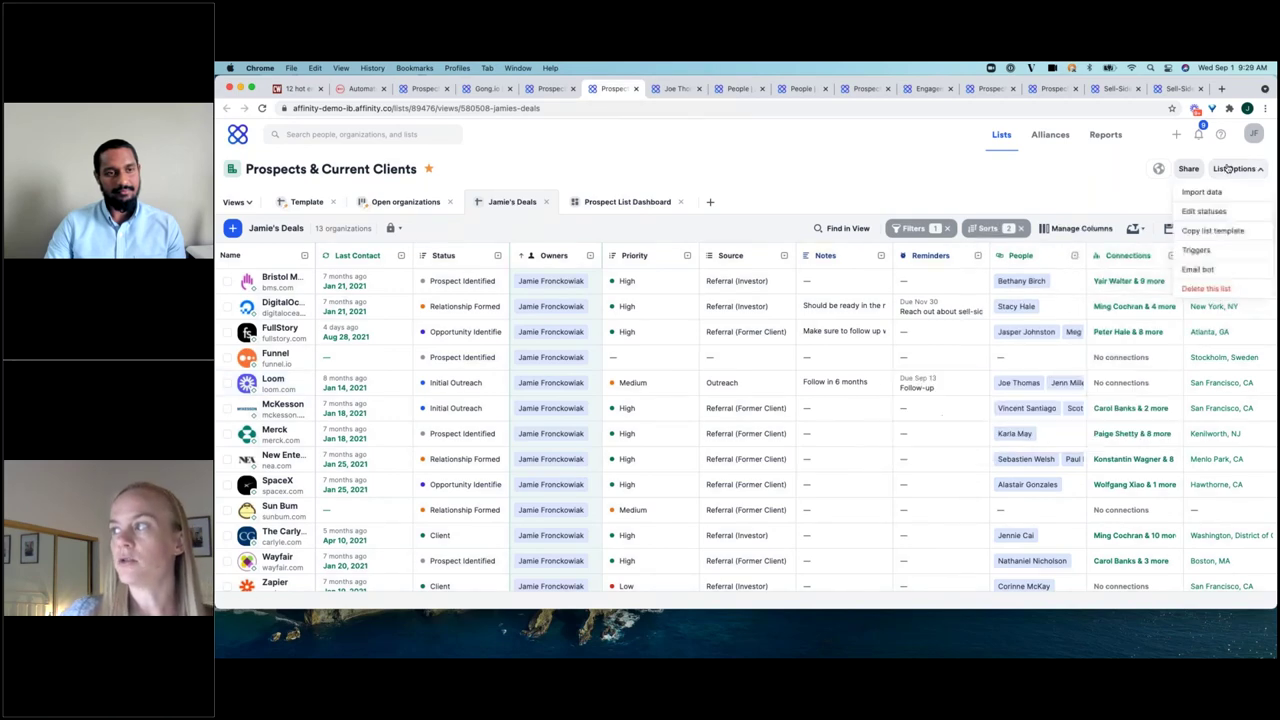
- Draft a reminder trigger for Relationship Formed organizations owned by the reminded person
click(1197, 250)
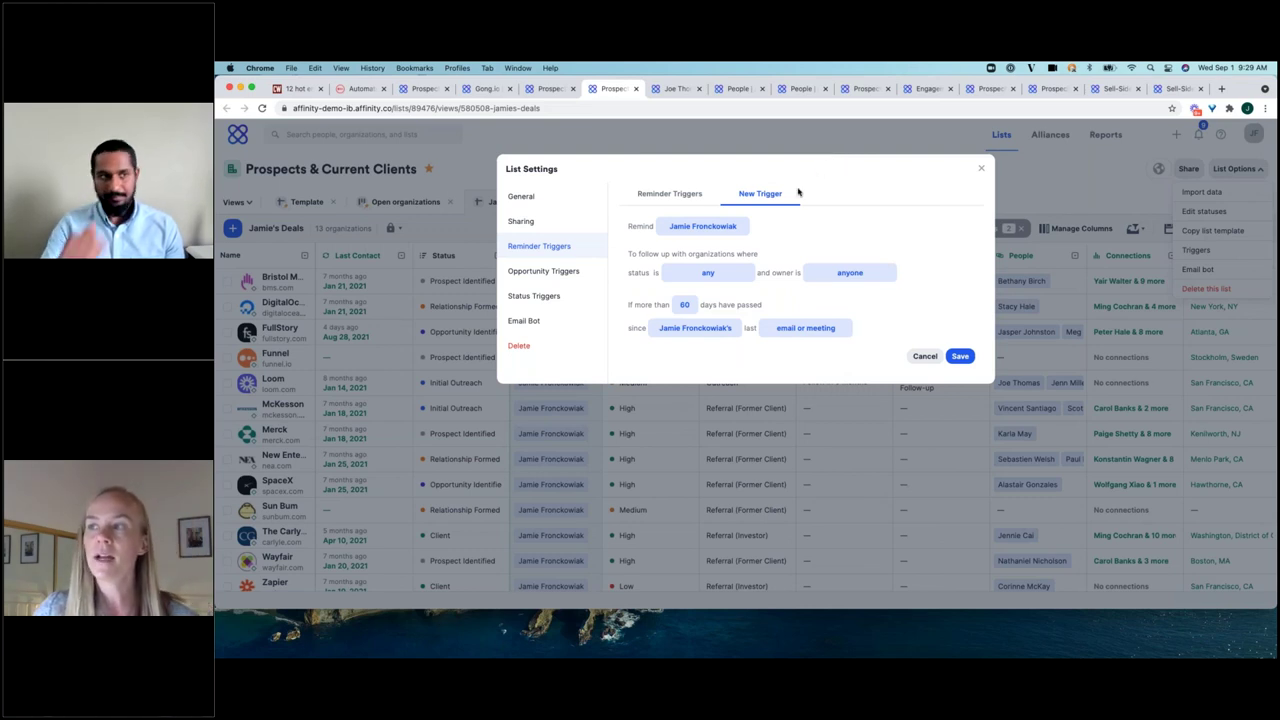
click(707, 272)
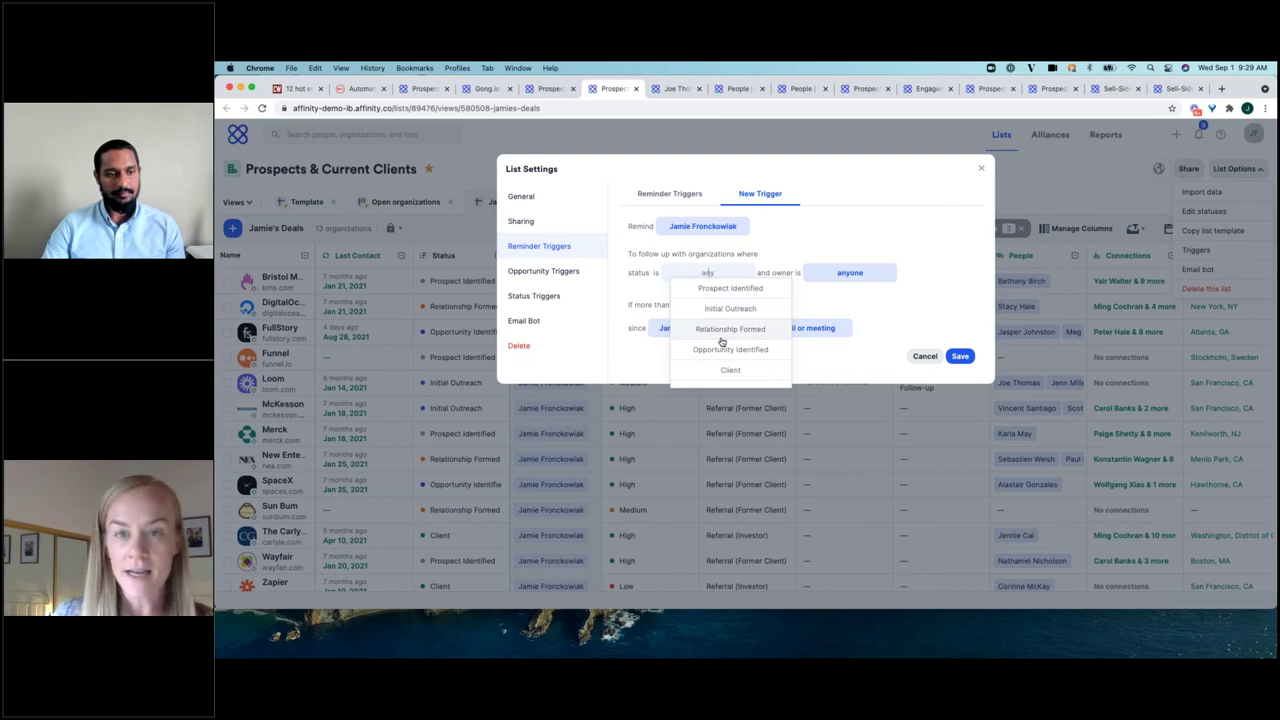
click(725, 330)
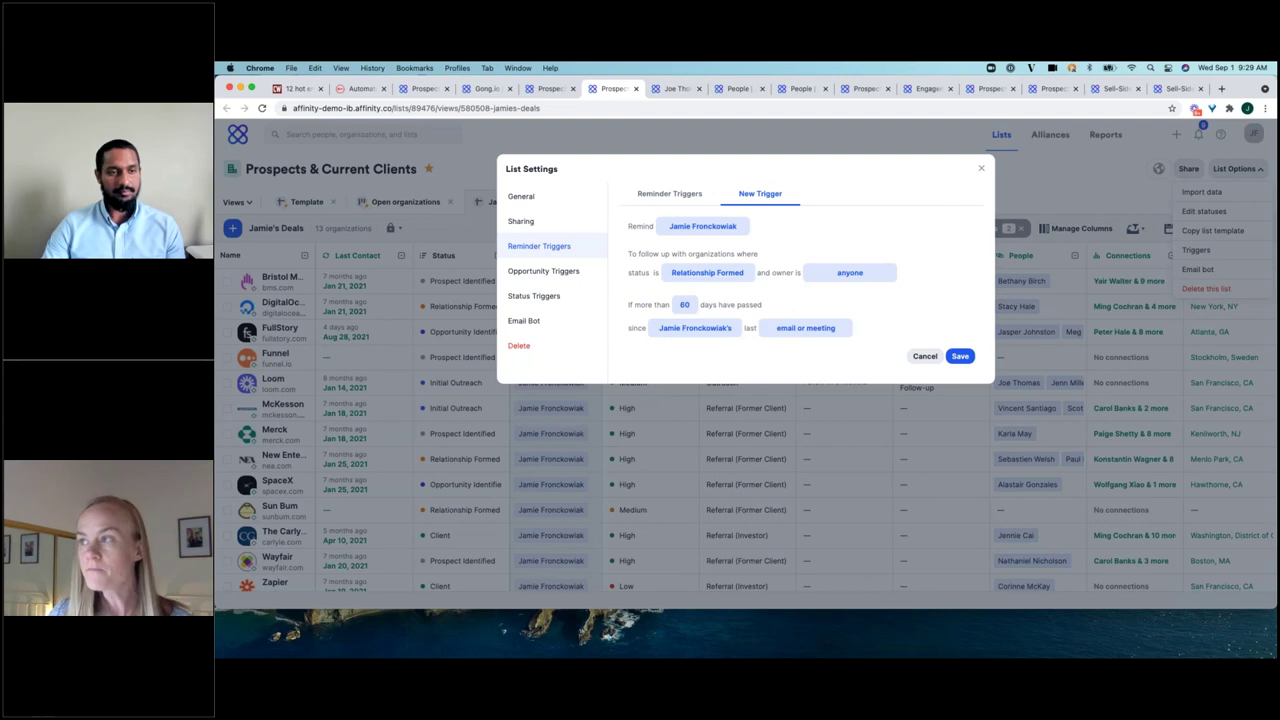
click(850, 272)
click(870, 329)
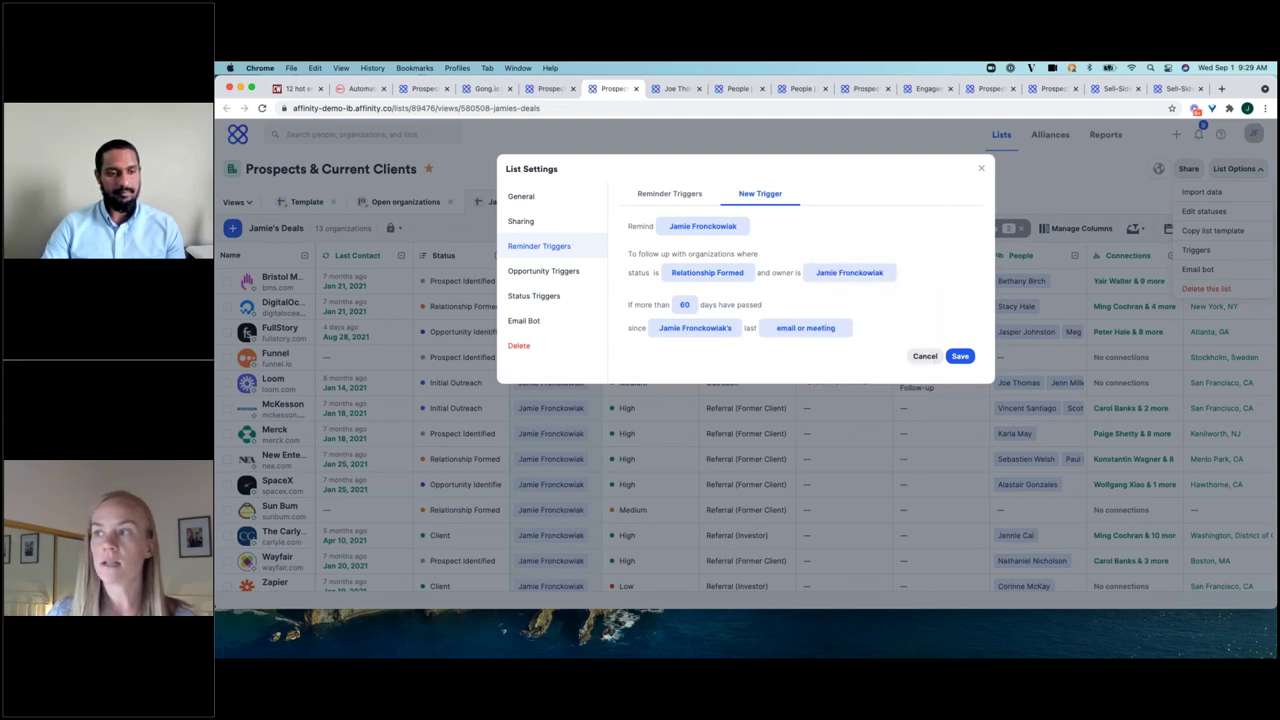